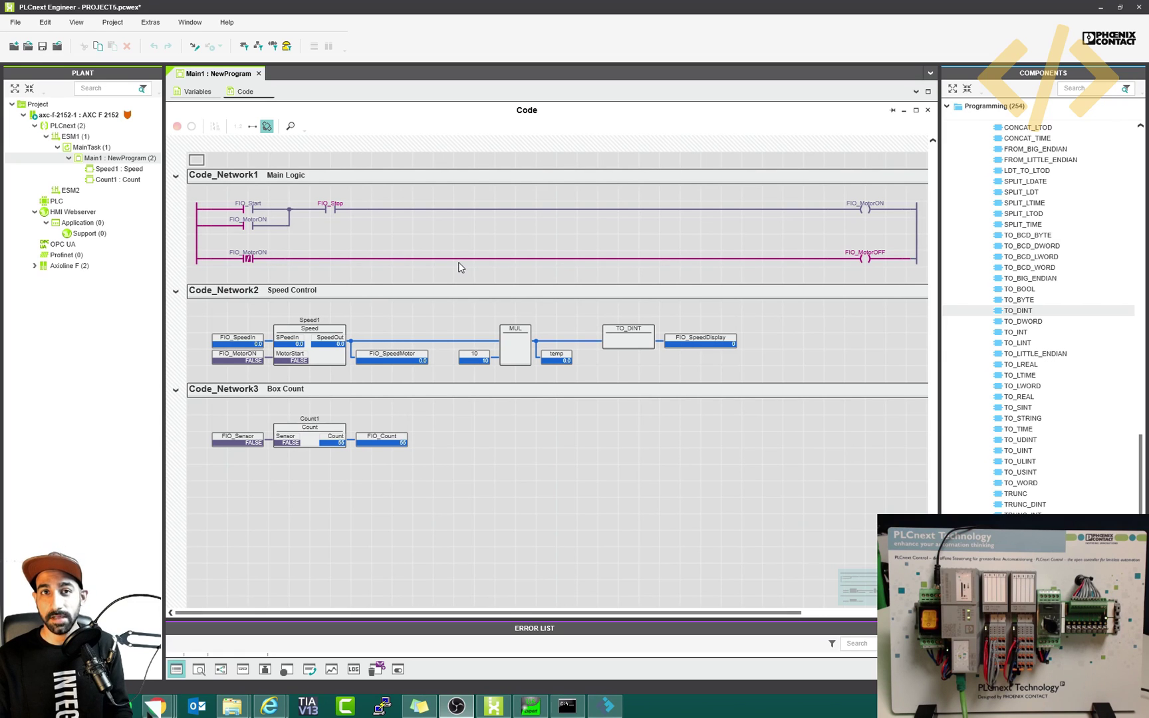
Step: Bring the Factory IO conveyor scene forward, orbit around it, and open the File menu
left_click(605, 708)
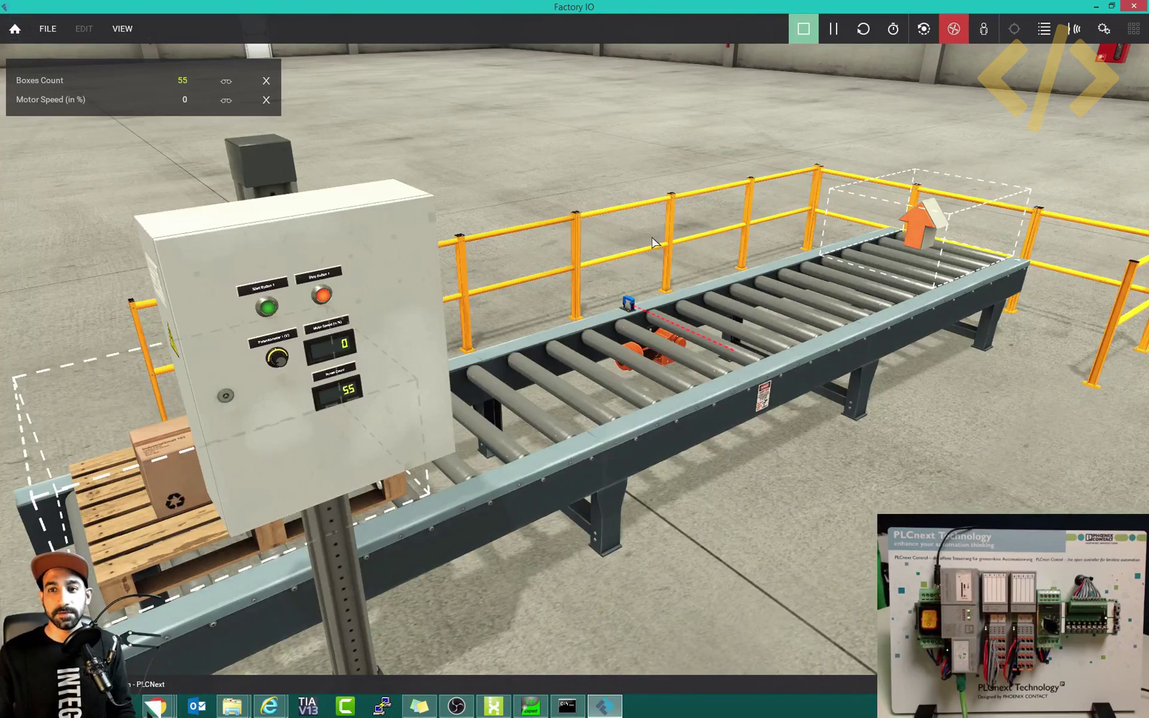
right_click_drag(653, 243, 653, 242)
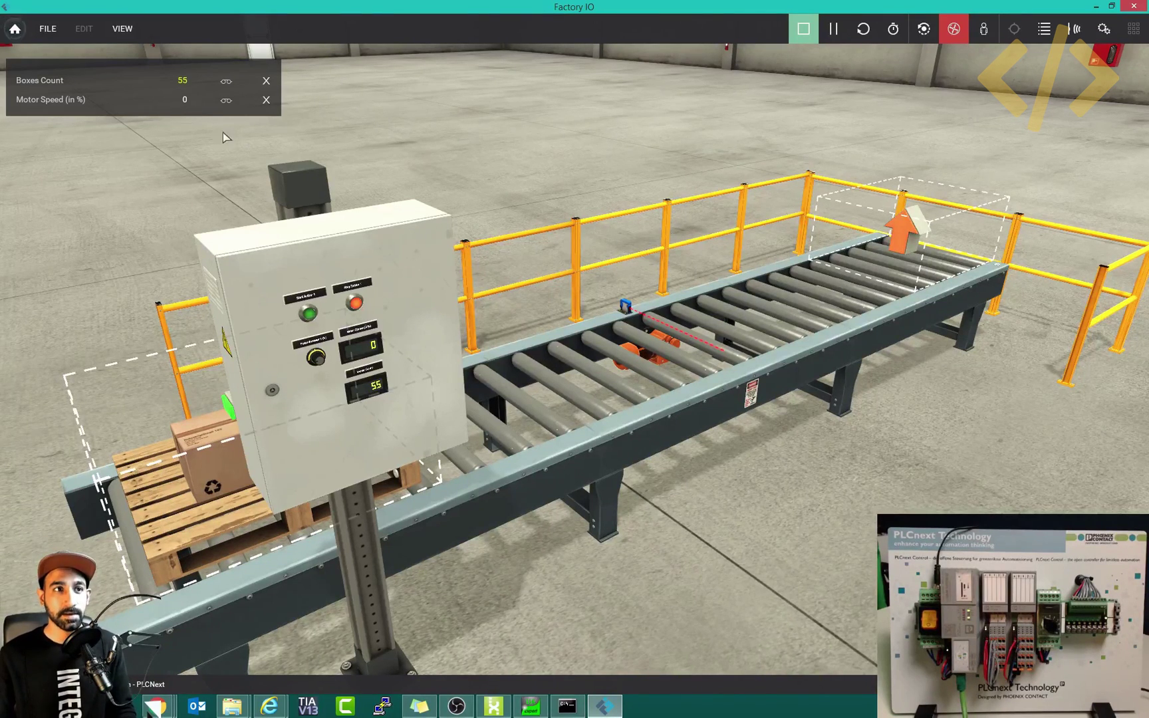
left_click(48, 28)
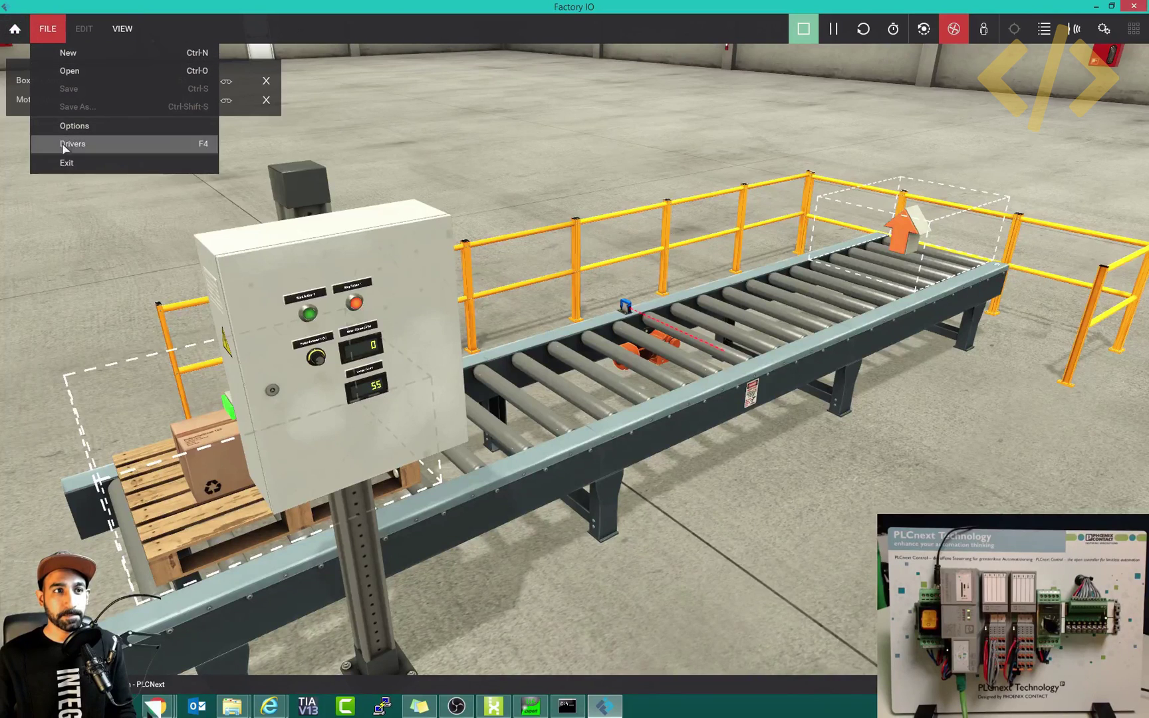
Step: Review the Drivers tag mapping, then open the OPC Client DA/UA configuration for eUAServer with filter FIO_
left_click(63, 141)
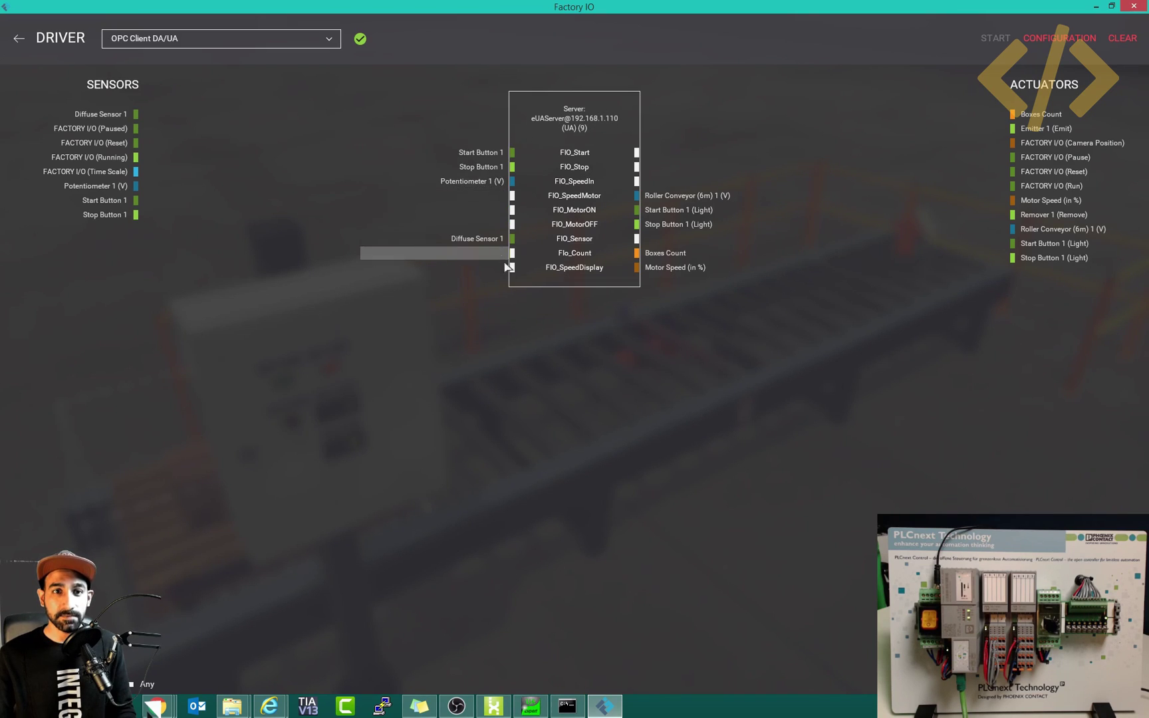
mouse_move(534, 273)
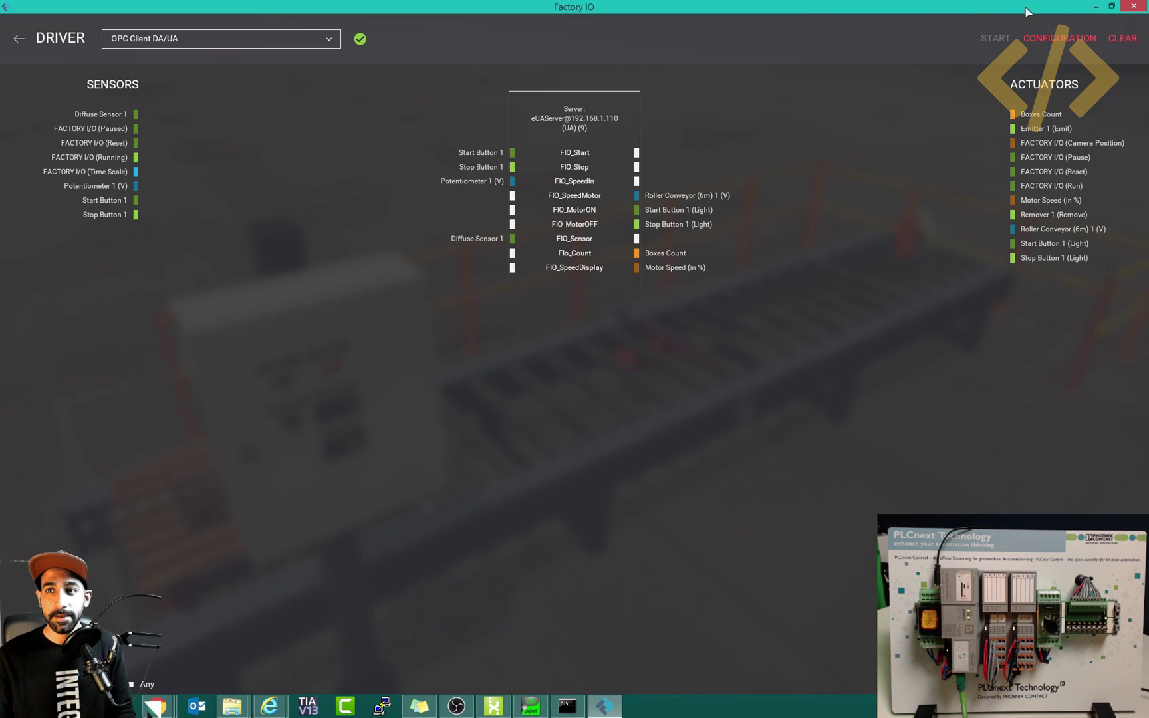
left_click(1041, 40)
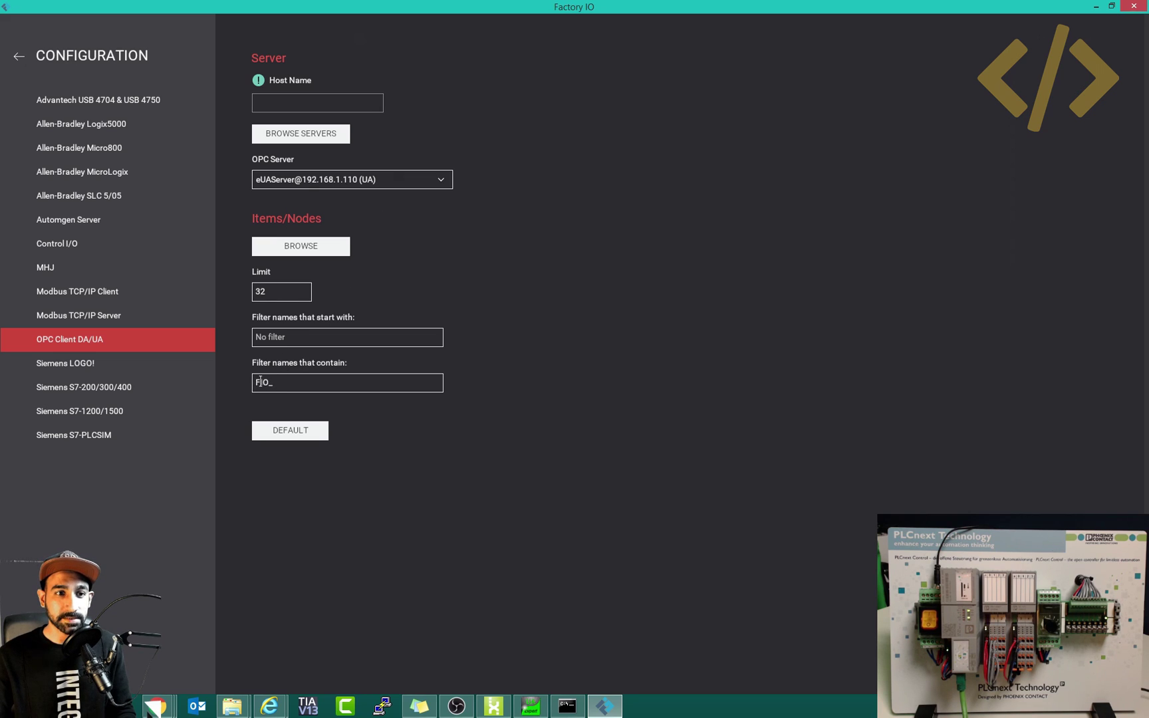
Step: Leave the OPC configuration, glance at the PLCnext Engineer code, and return to the 3D conveyor scene
left_click(17, 55)
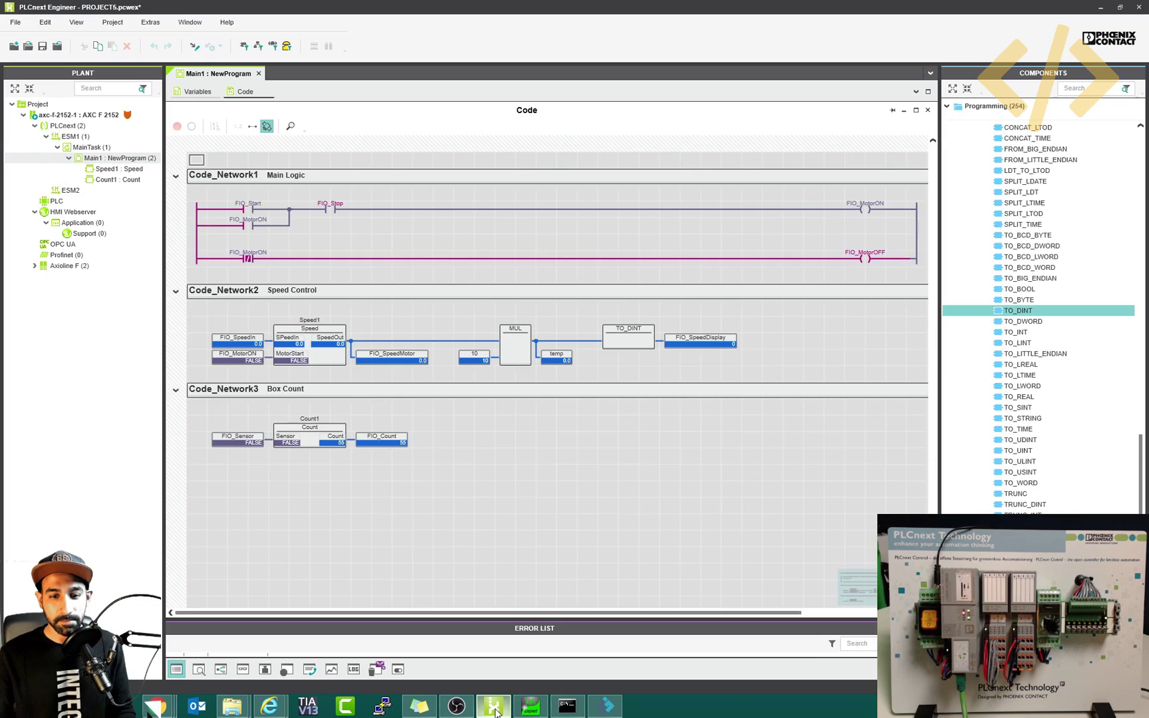
left_click(493, 706)
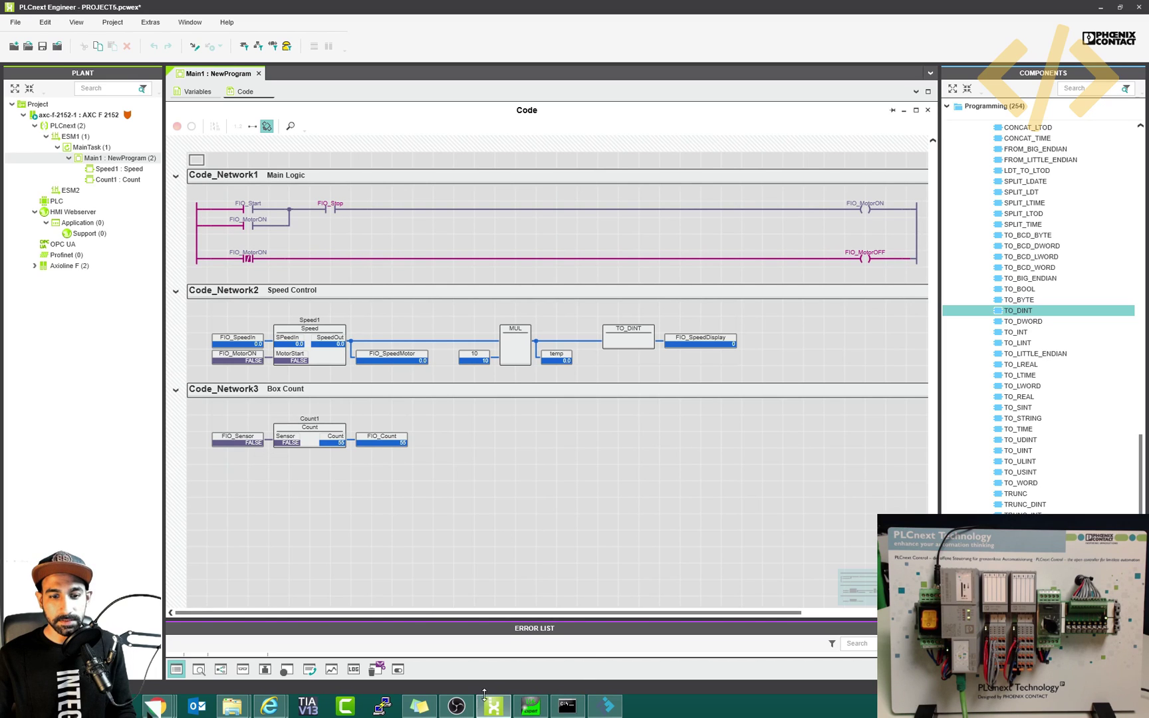
left_click(604, 706)
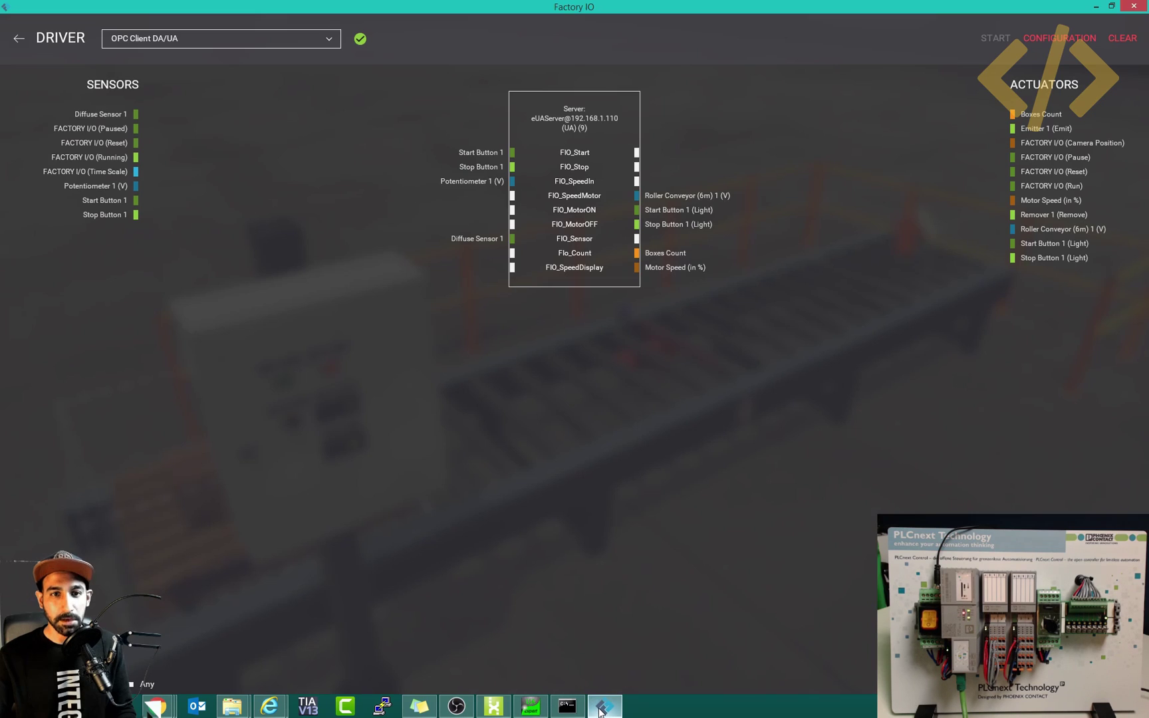
left_click(18, 38)
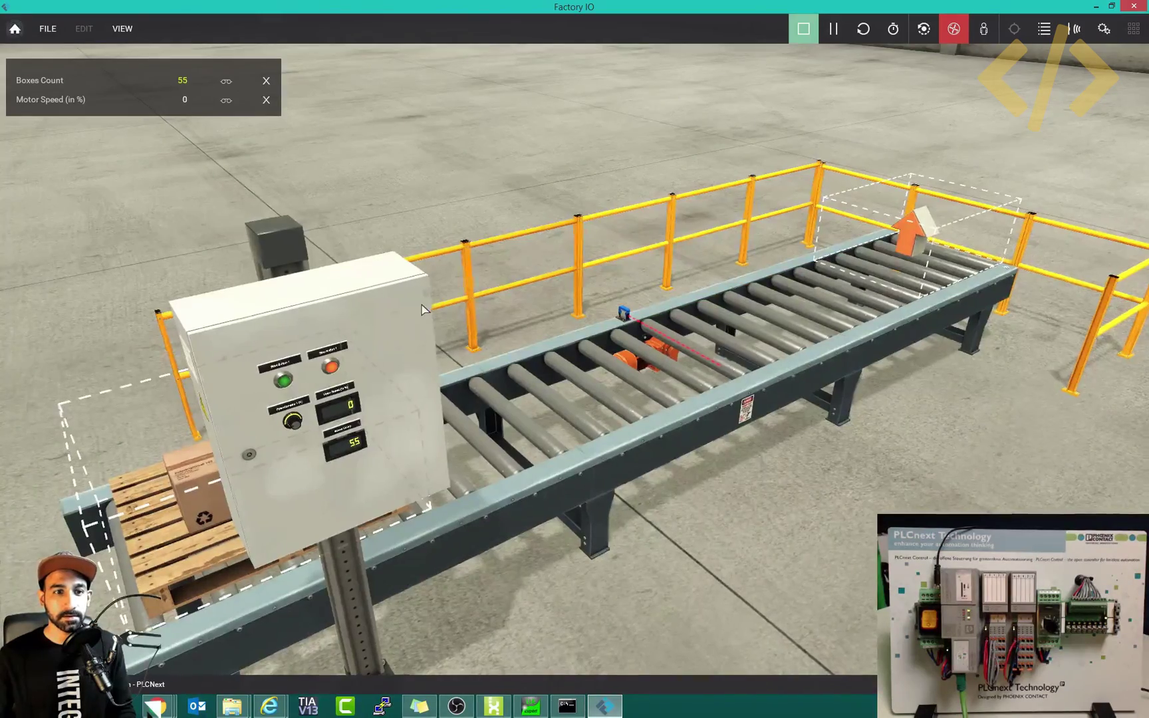
Step: Zoom and pan around the cabinet and conveyor, then bring up the PLCnext Engineer ladder code
scroll(422, 309, "up", 5)
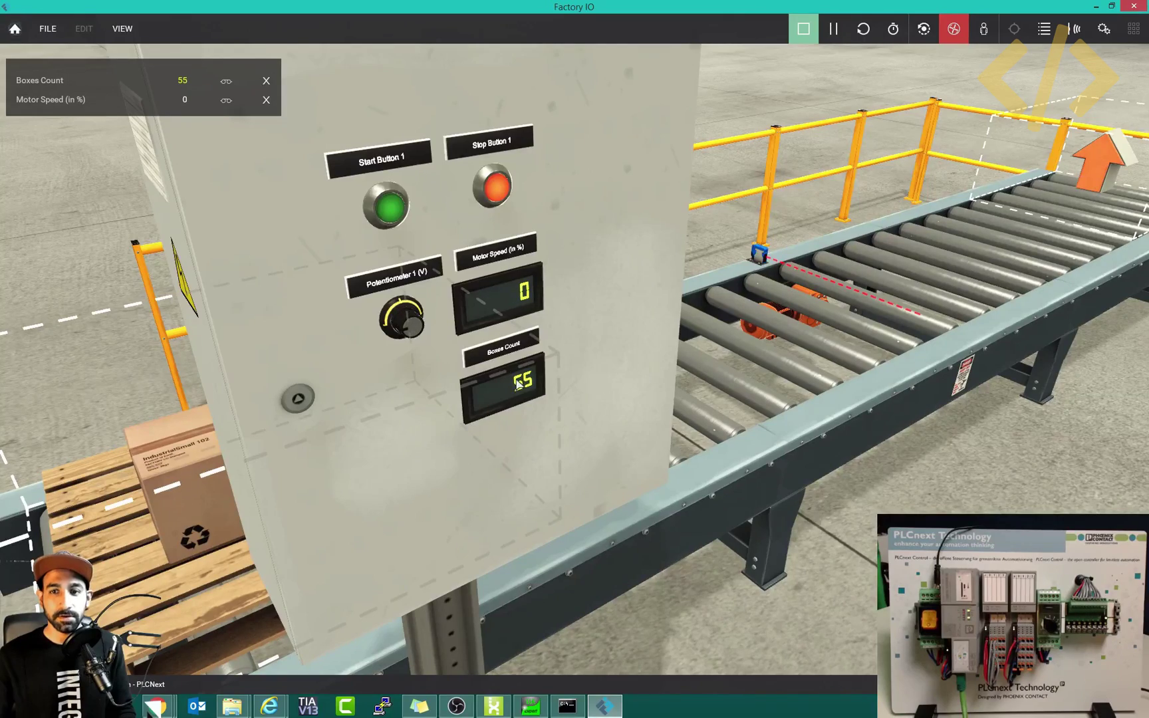
scroll(518, 384, "down", 5)
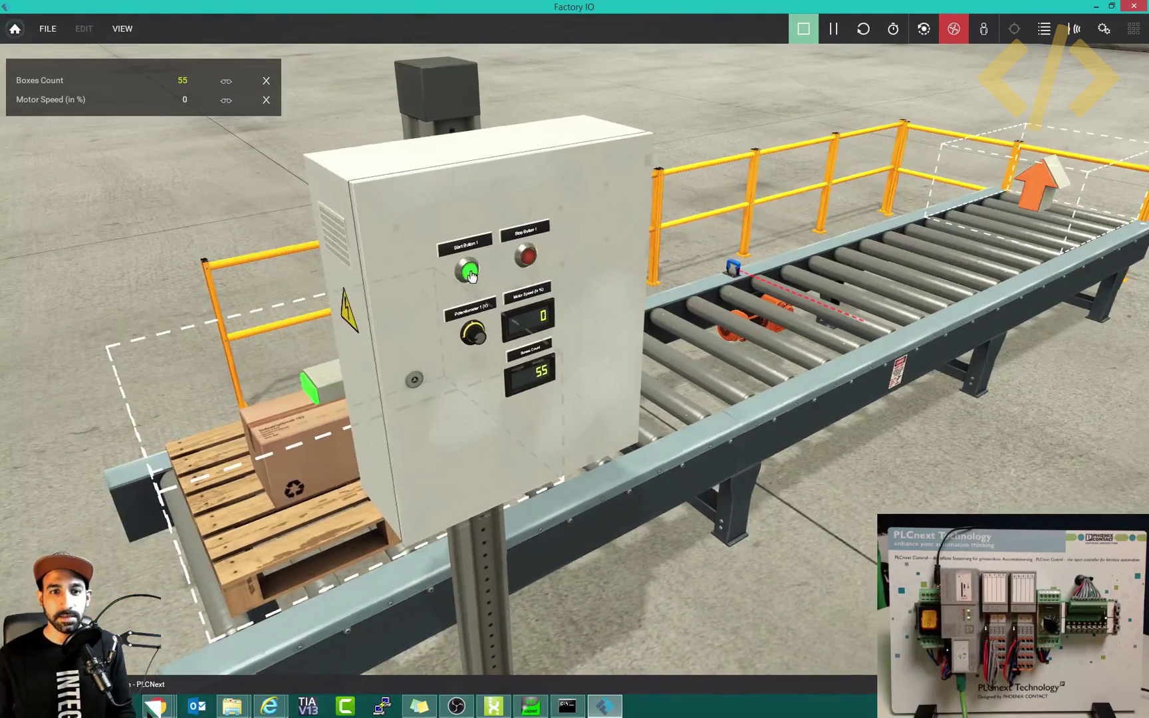
middle_click_drag(470, 275, 422, 265)
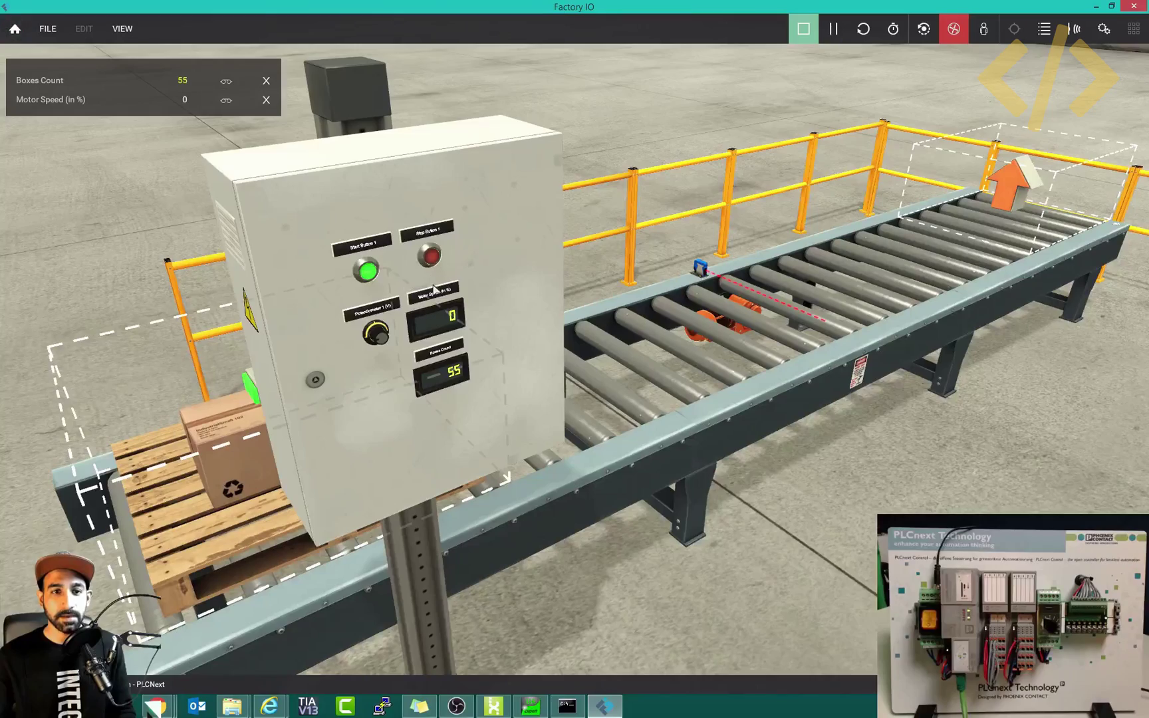
scroll(378, 242, "up", 5)
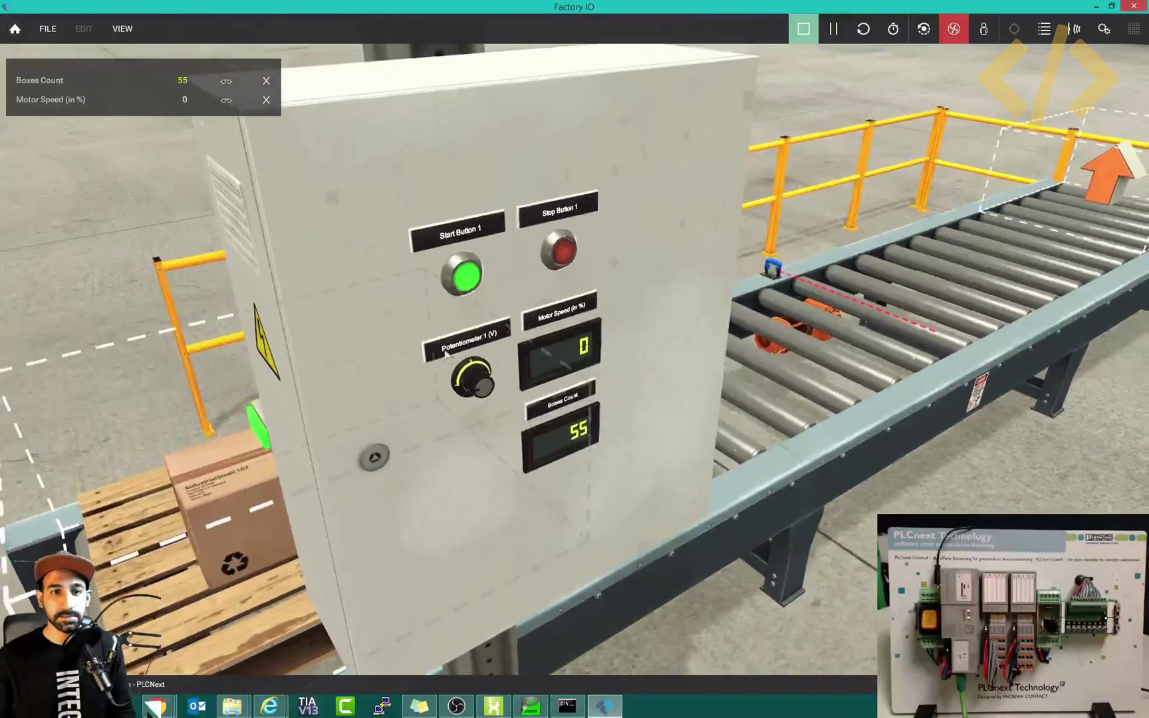
scroll(465, 382, "up", 10)
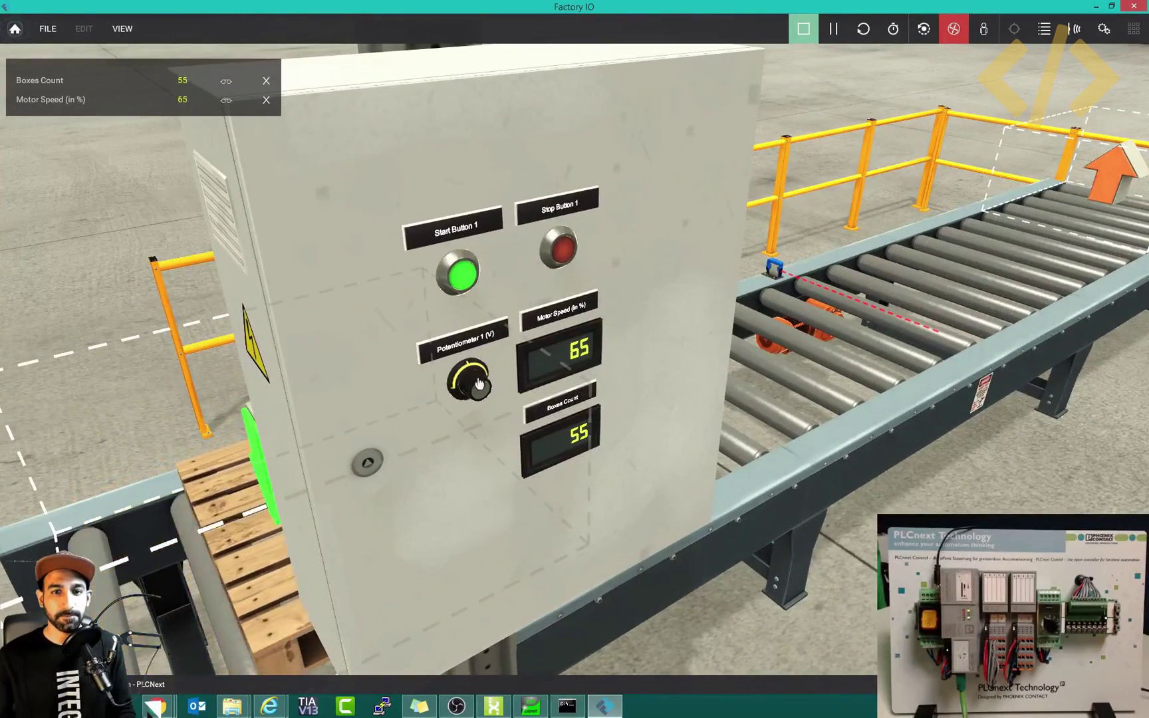
scroll(545, 370, "down", 2)
scroll(545, 370, "down", 3)
scroll(378, 366, "up", 4)
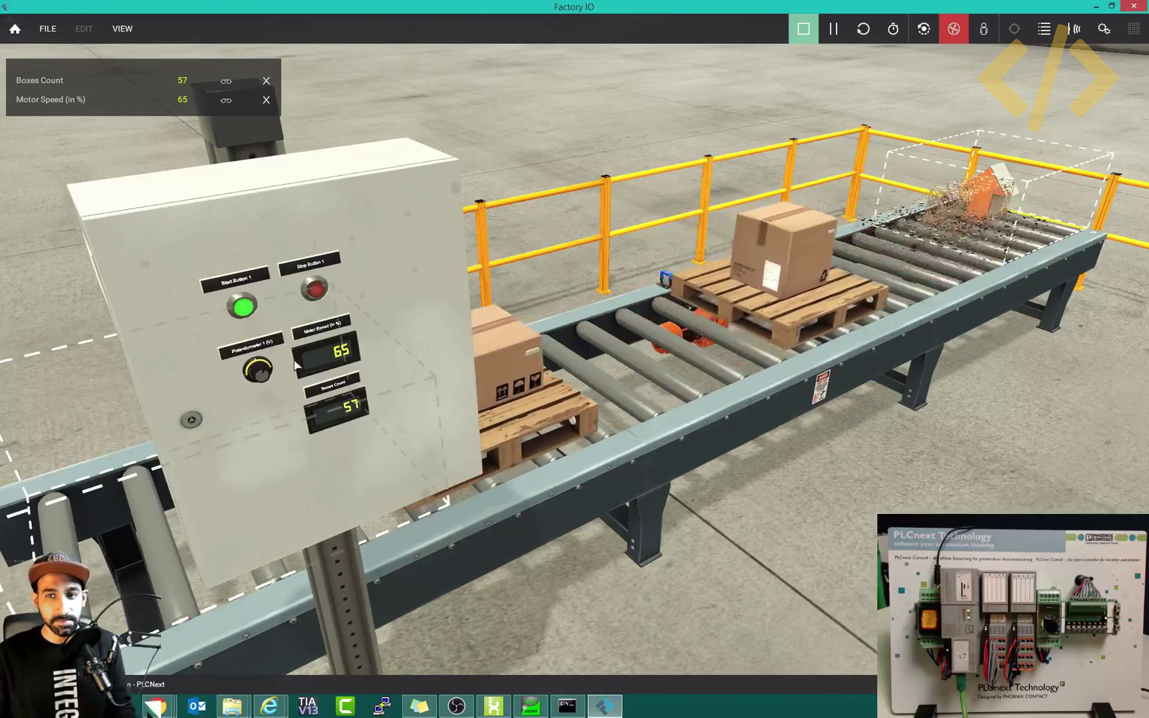
scroll(290, 390, "up", 3)
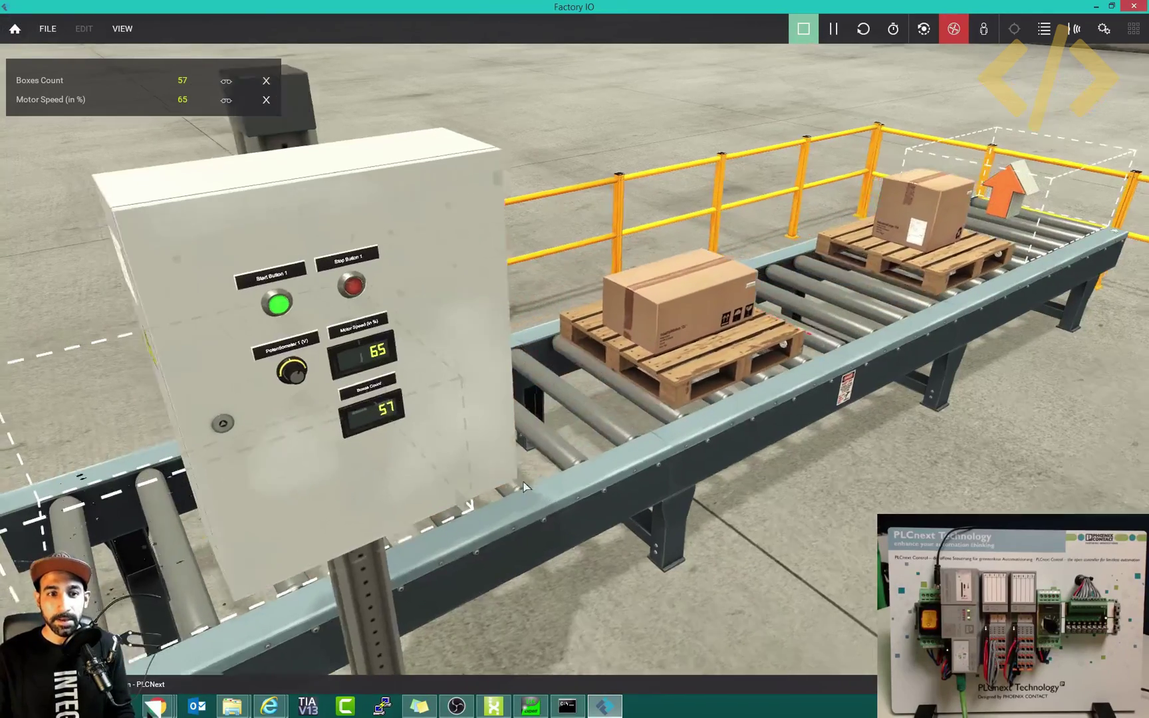
scroll(436, 354, "up", 3)
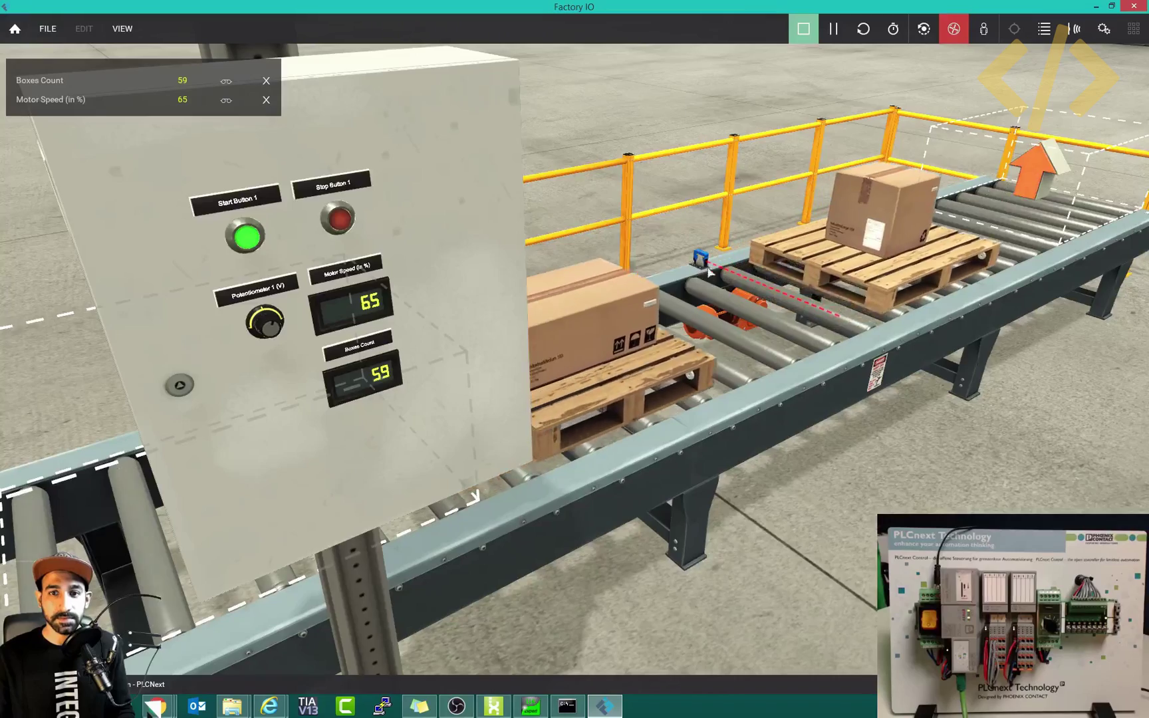
scroll(643, 417, "down", 3)
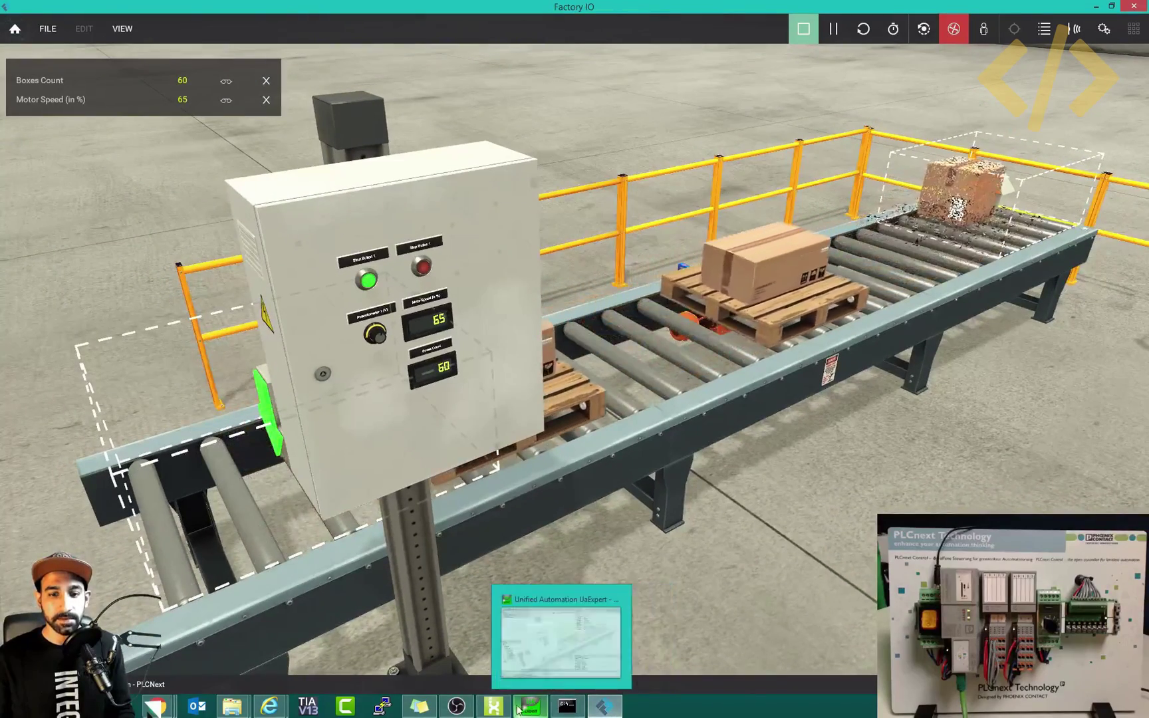
left_click(493, 706)
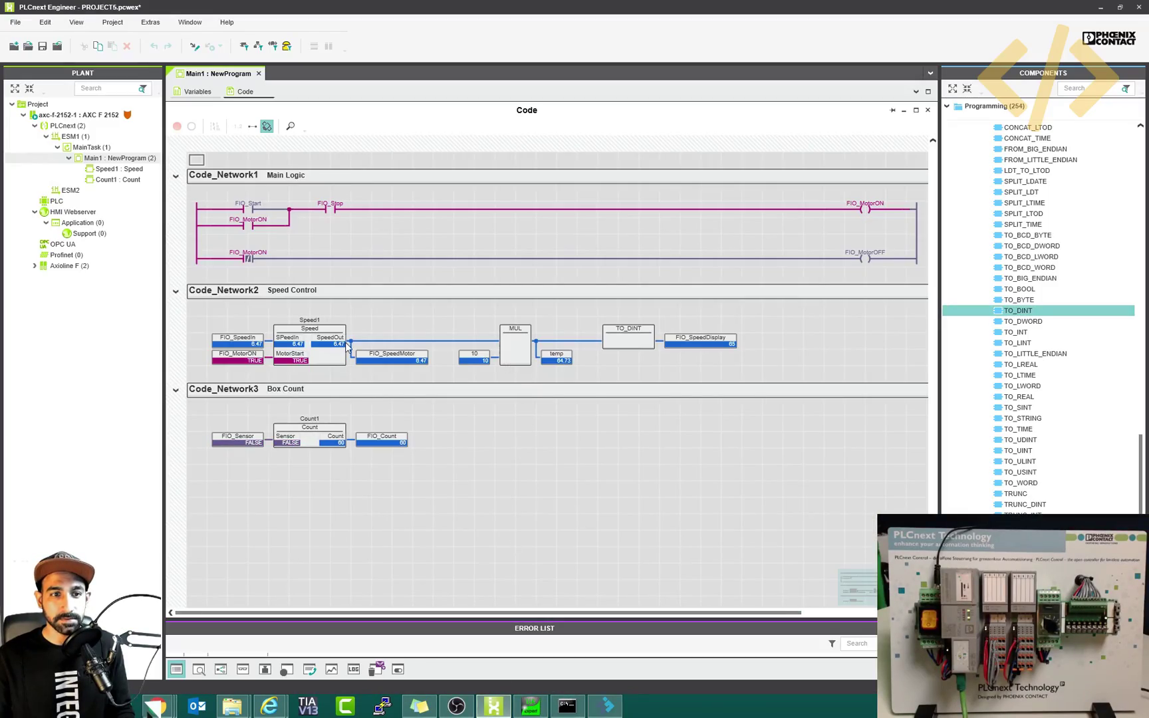
Step: Expand Local > Functions & Function Blocks while scrolling the Main1 networks showing FIO_Count and FIO_SpeedDisplay
scroll(347, 406, "up", 4, "ctrl")
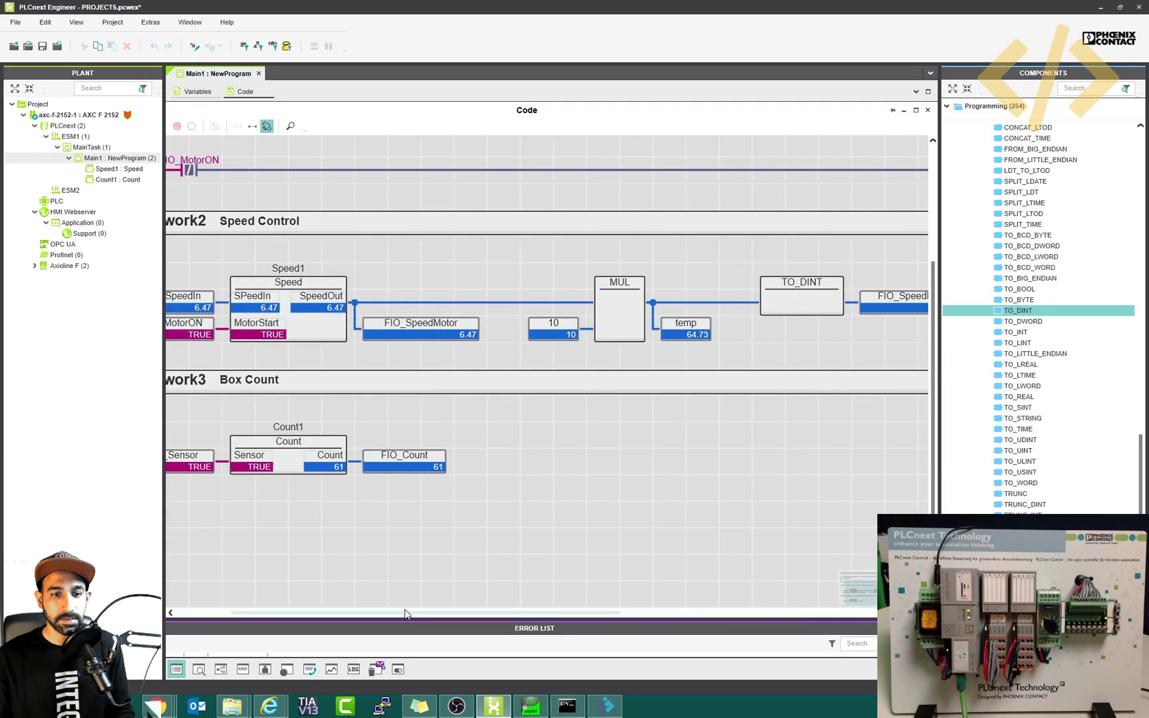
left_click_drag(407, 612, 351, 613)
scroll(330, 559, "up", 3)
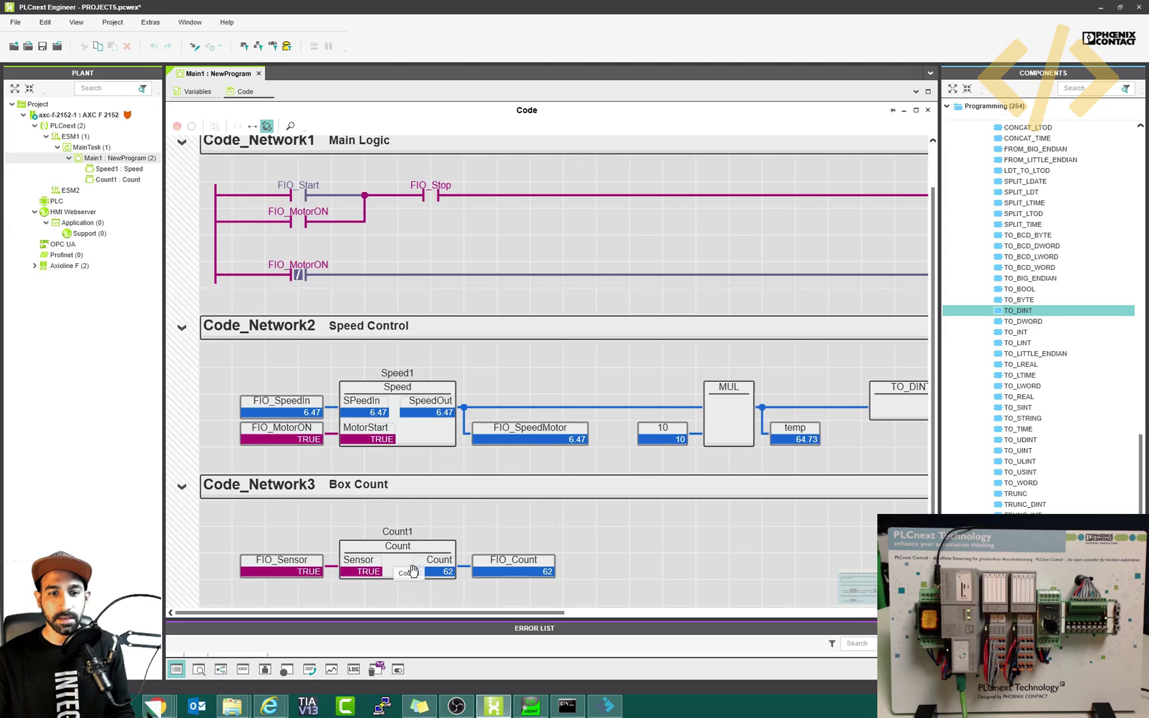
left_click(1143, 142)
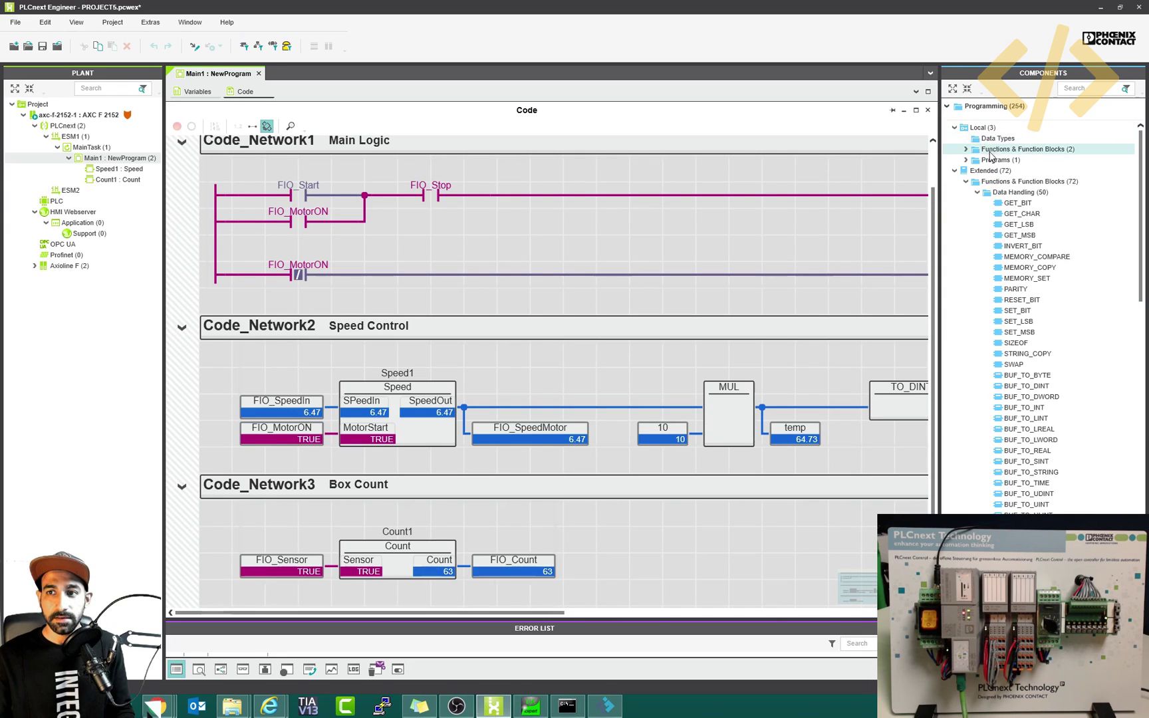
left_click(965, 150)
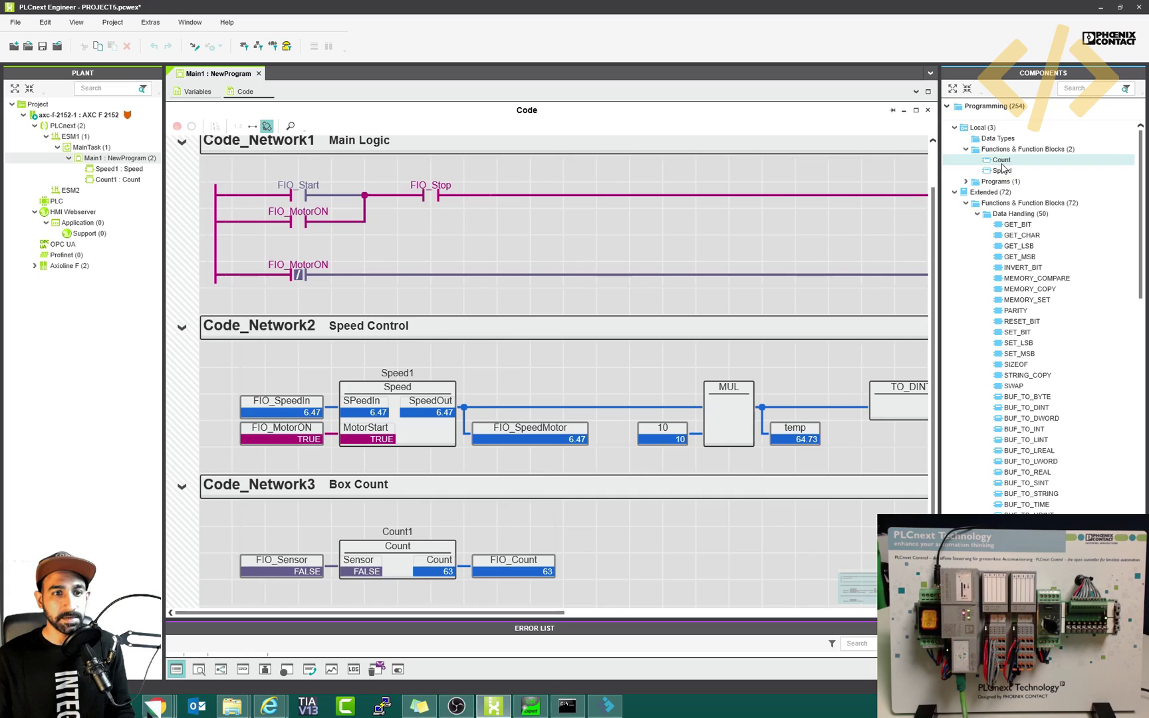
scroll(280, 290, "up", 1)
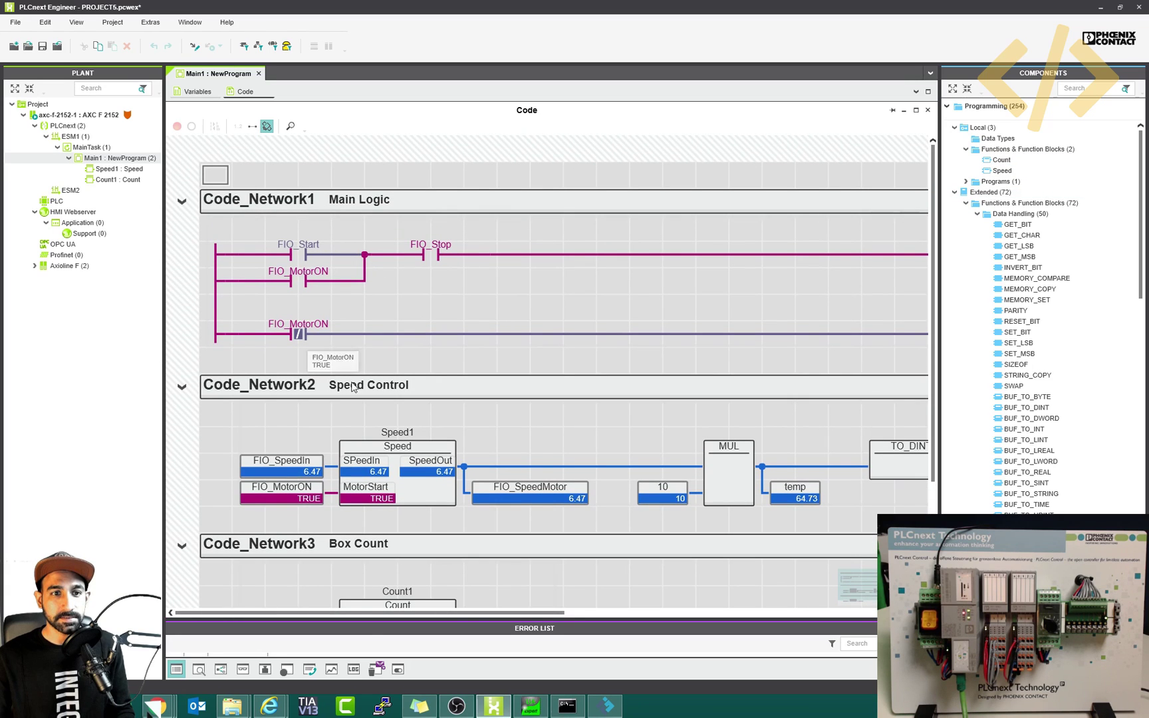
left_click_drag(379, 614, 323, 613)
scroll(396, 407, "down", 1, "ctrl")
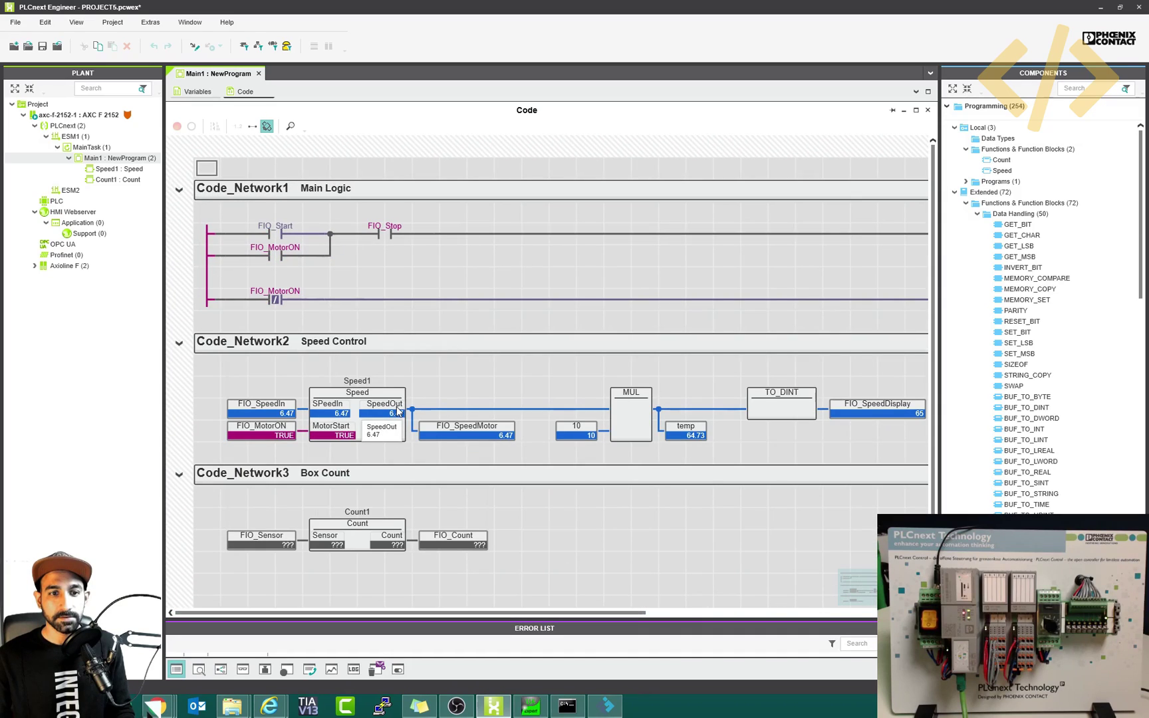
left_click_drag(405, 615, 365, 613)
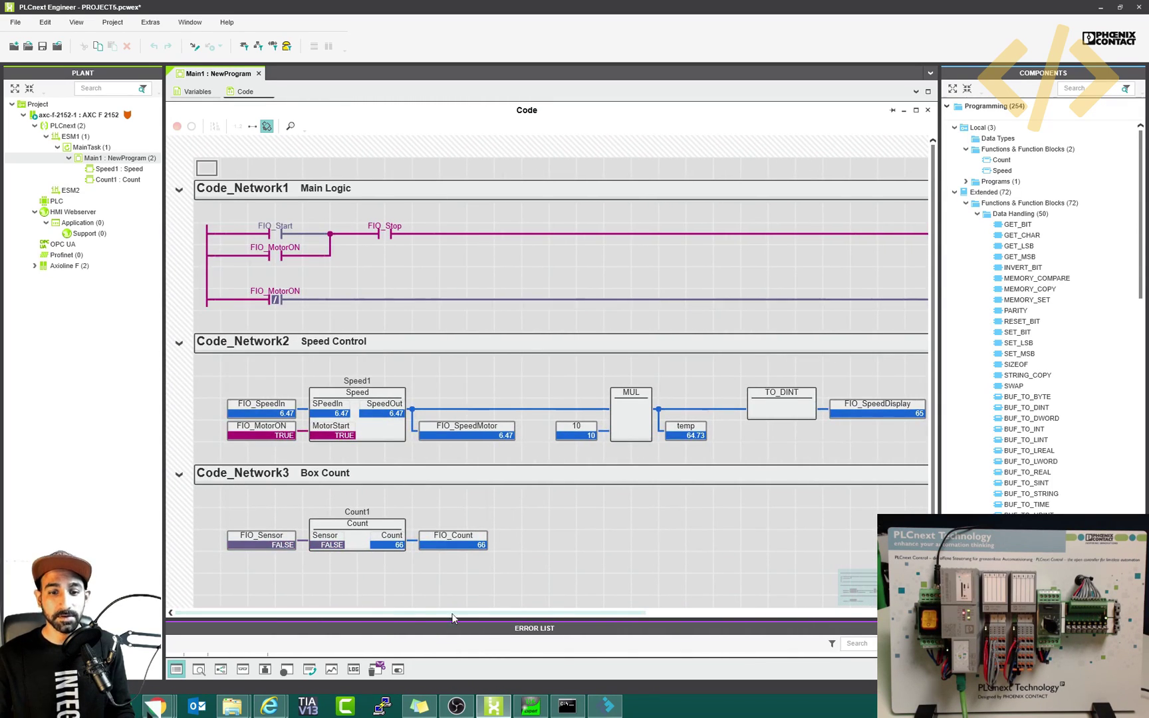
Step: Stop the Factory IO conveyor with the red Stop button, then return to the PLCnext ladder code
left_click(605, 707)
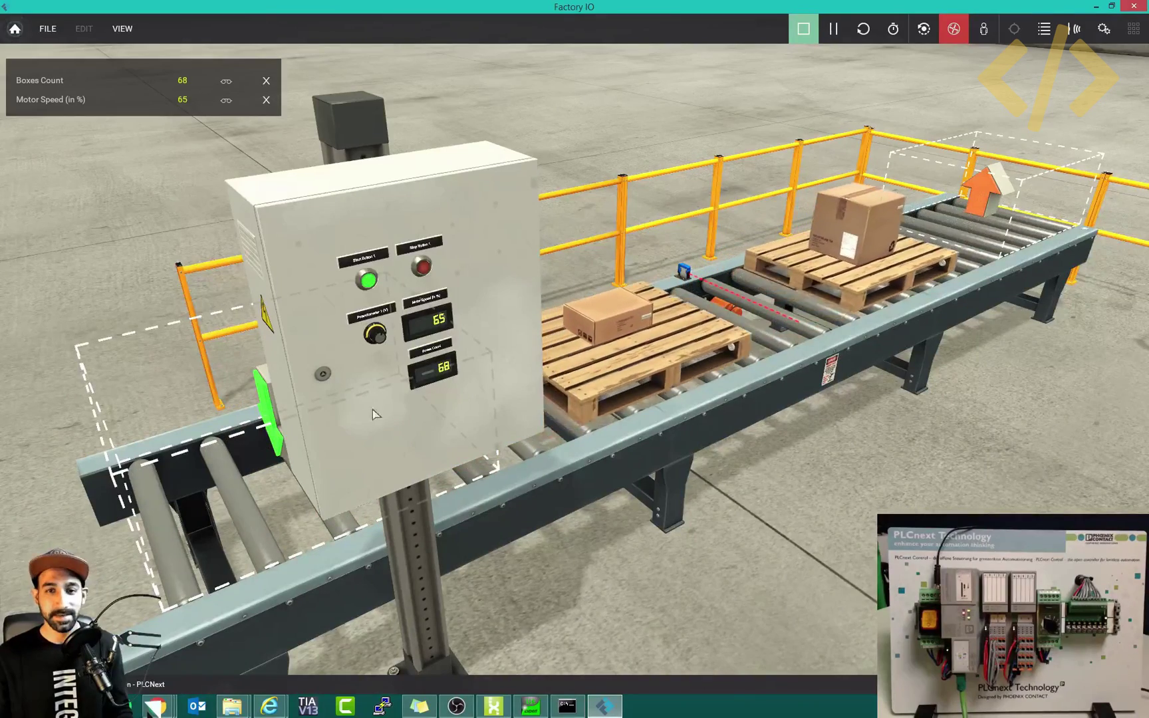
left_click(422, 268)
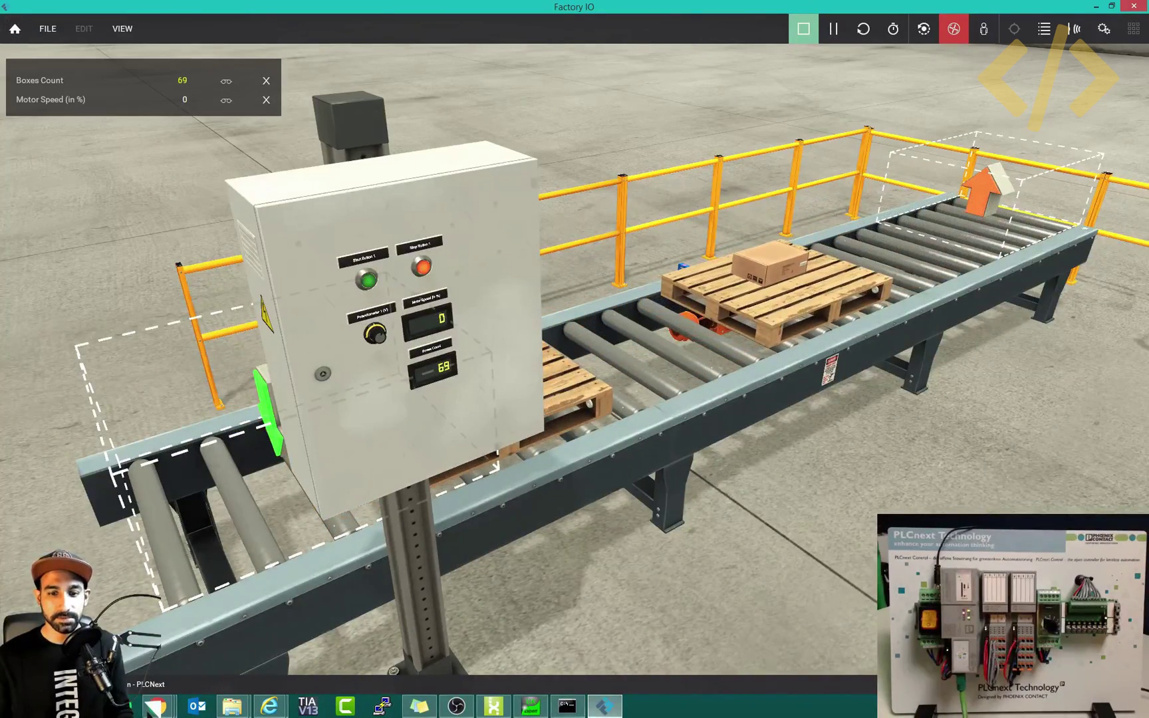
left_click(493, 706)
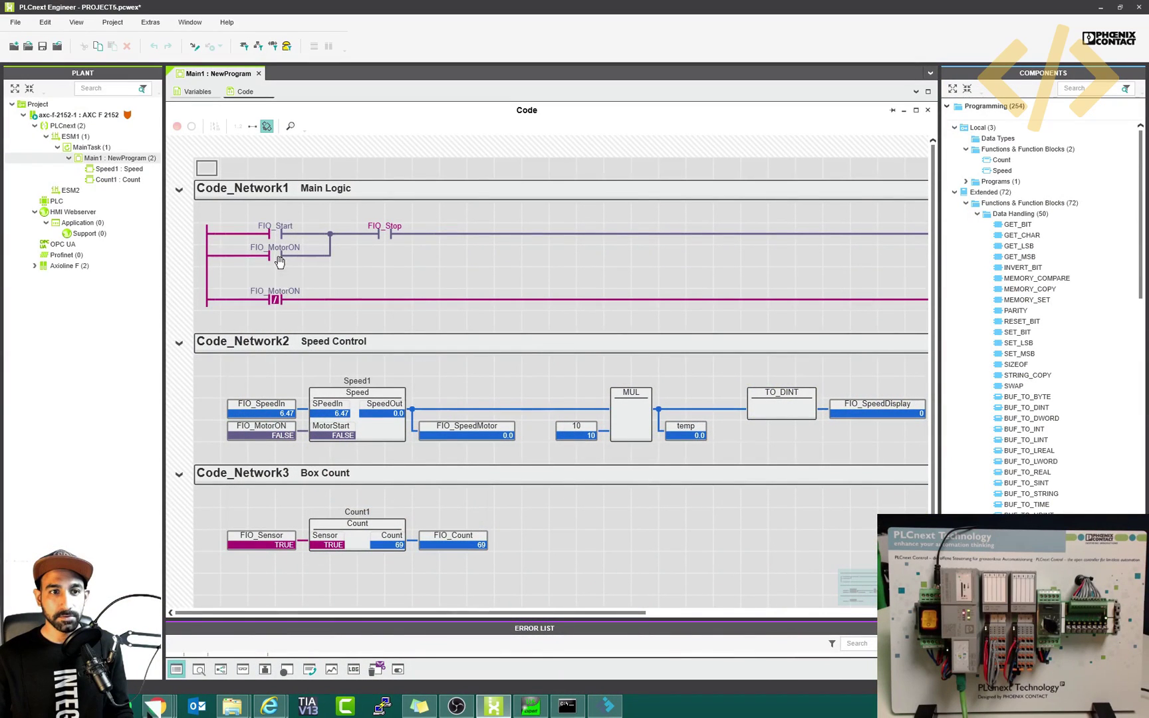
Step: Scroll the ladder to confirm FIO_MotorON is FALSE with speed 0, then switch back to Factory IO
left_click_drag(464, 613, 738, 613)
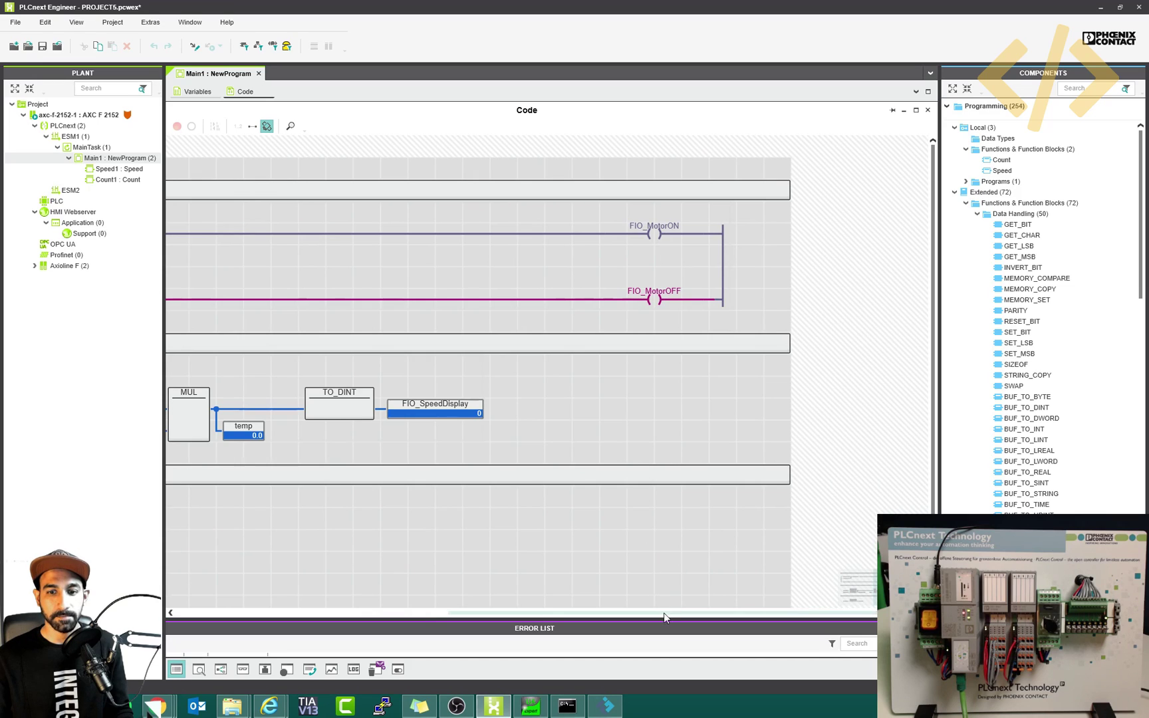
left_click_drag(663, 613, 383, 608)
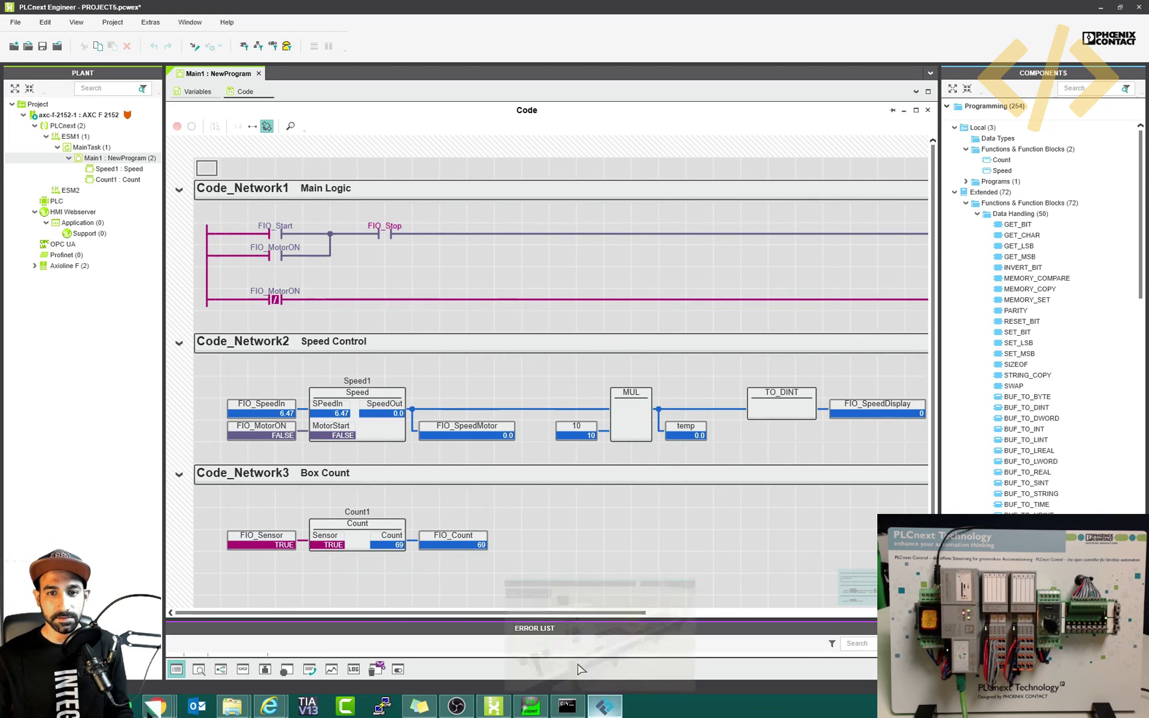
left_click(604, 706)
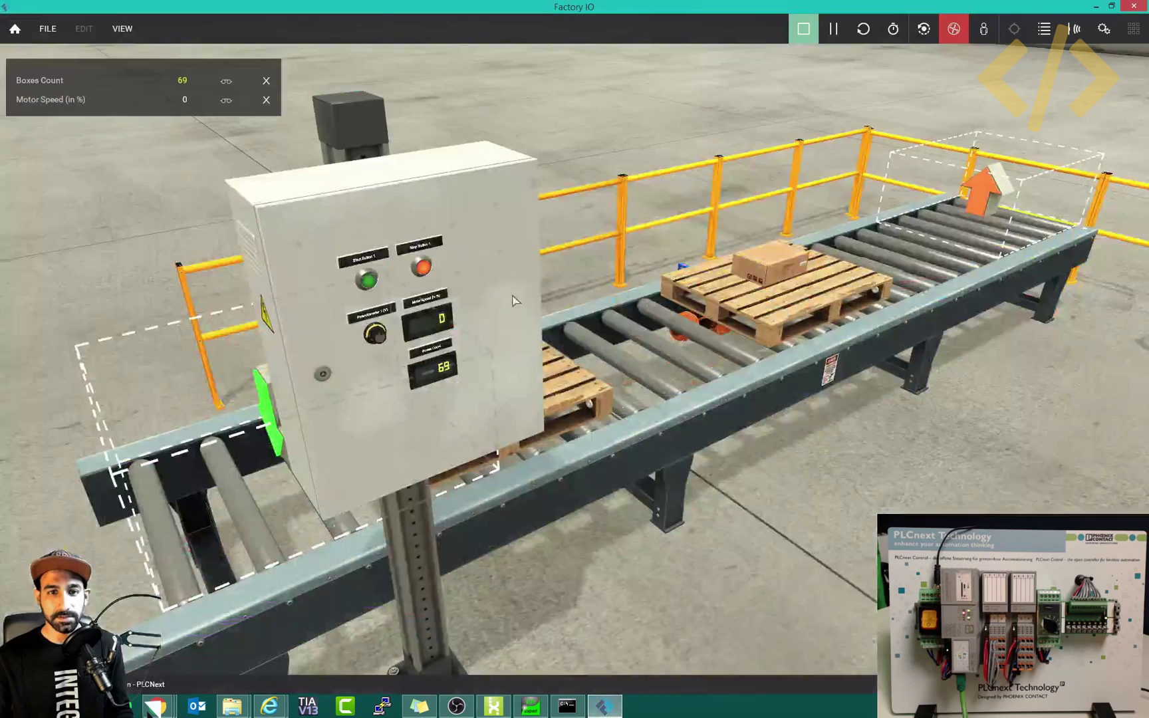
Step: Restart the conveyor and turn the potentiometer to 31% motor speed, zooming in to watch the boxes
left_click(370, 280)
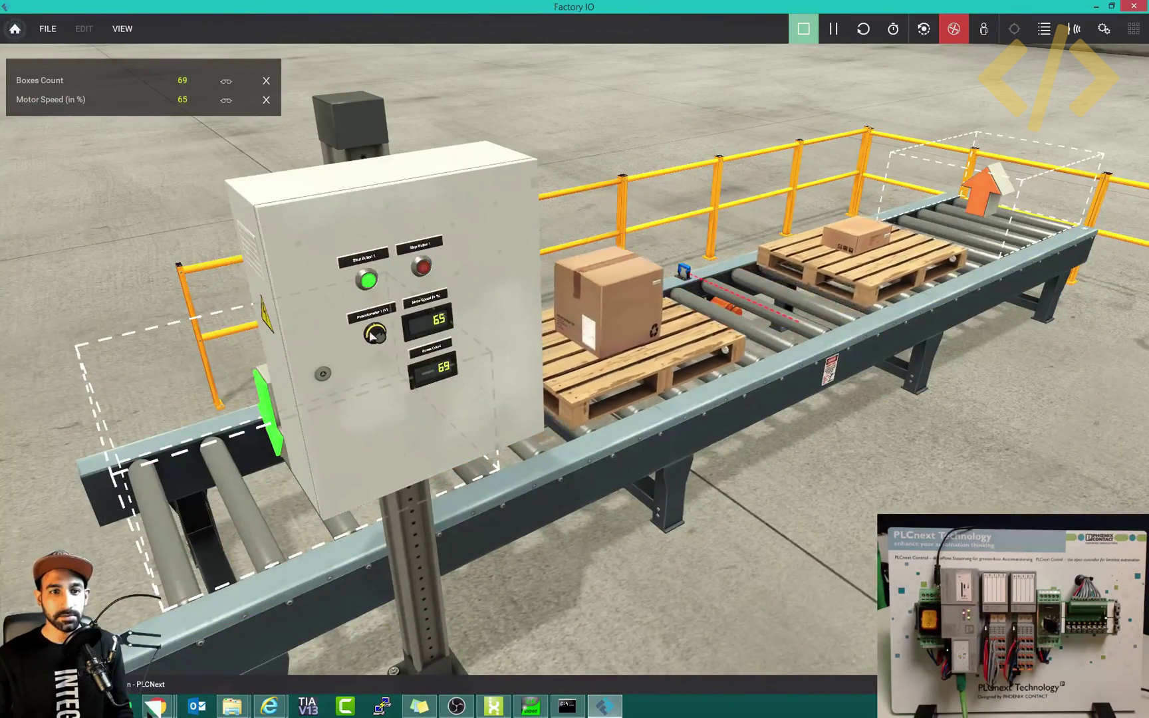
left_click_drag(373, 335, 397, 290)
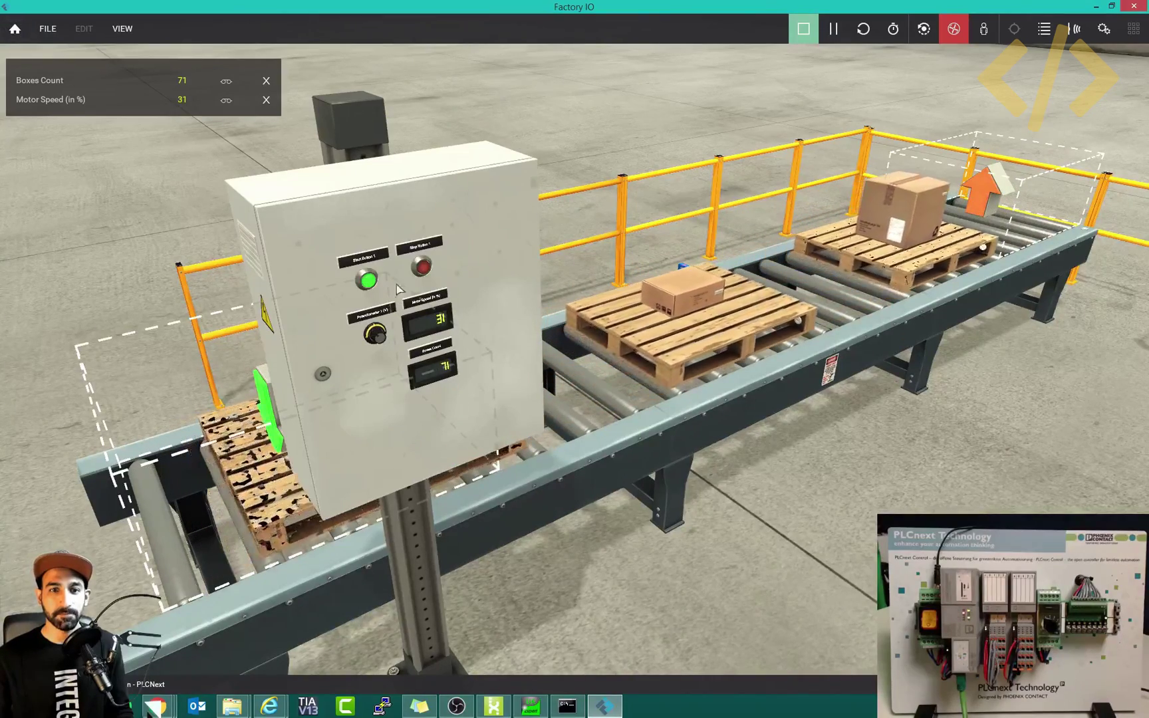
scroll(707, 284, "up", 5)
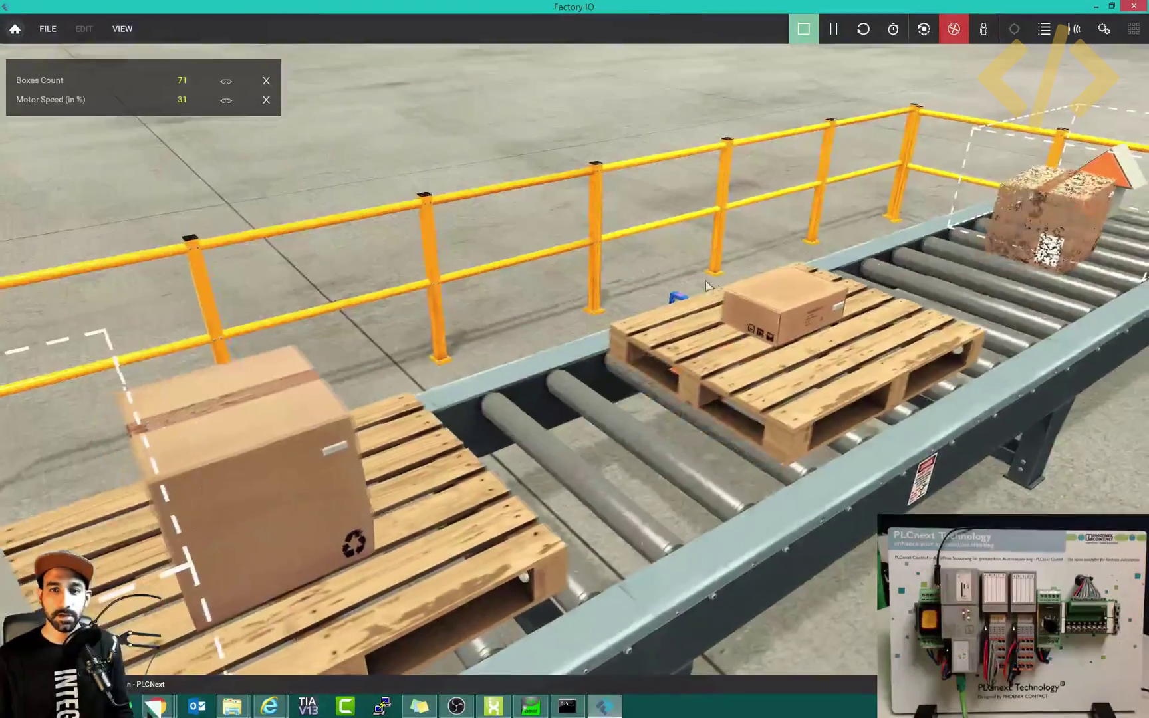
scroll(707, 285, "down", 8)
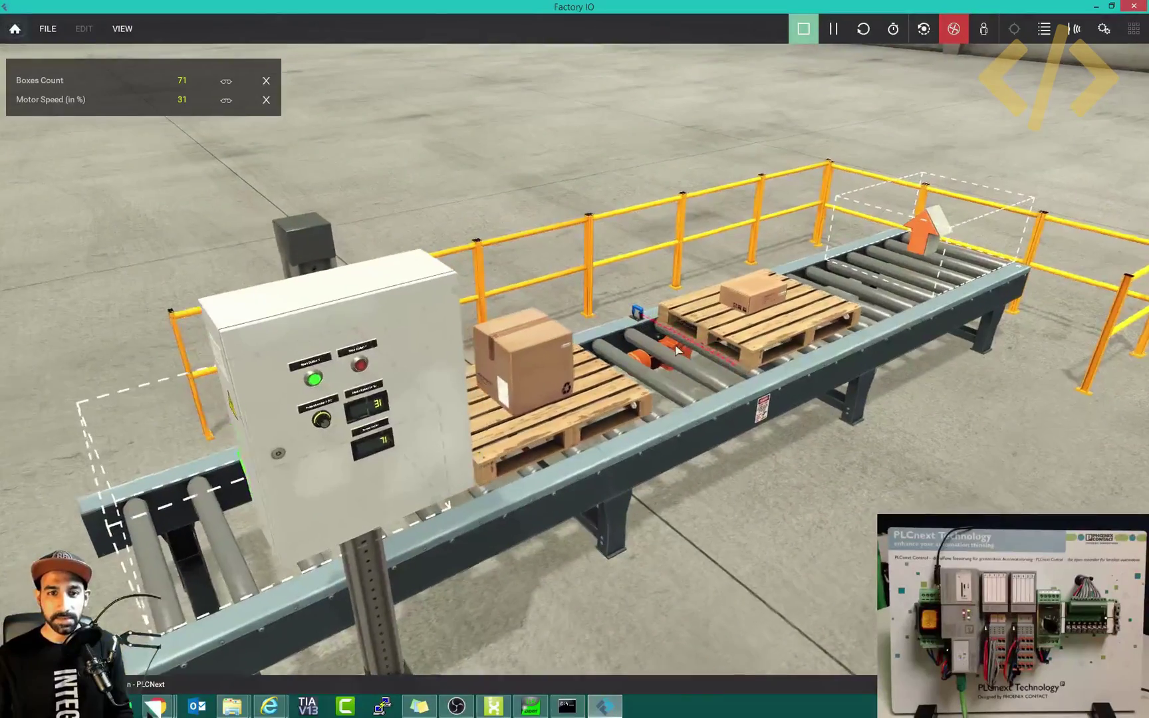
scroll(676, 350, "up", 2)
scroll(676, 349, "up", 2)
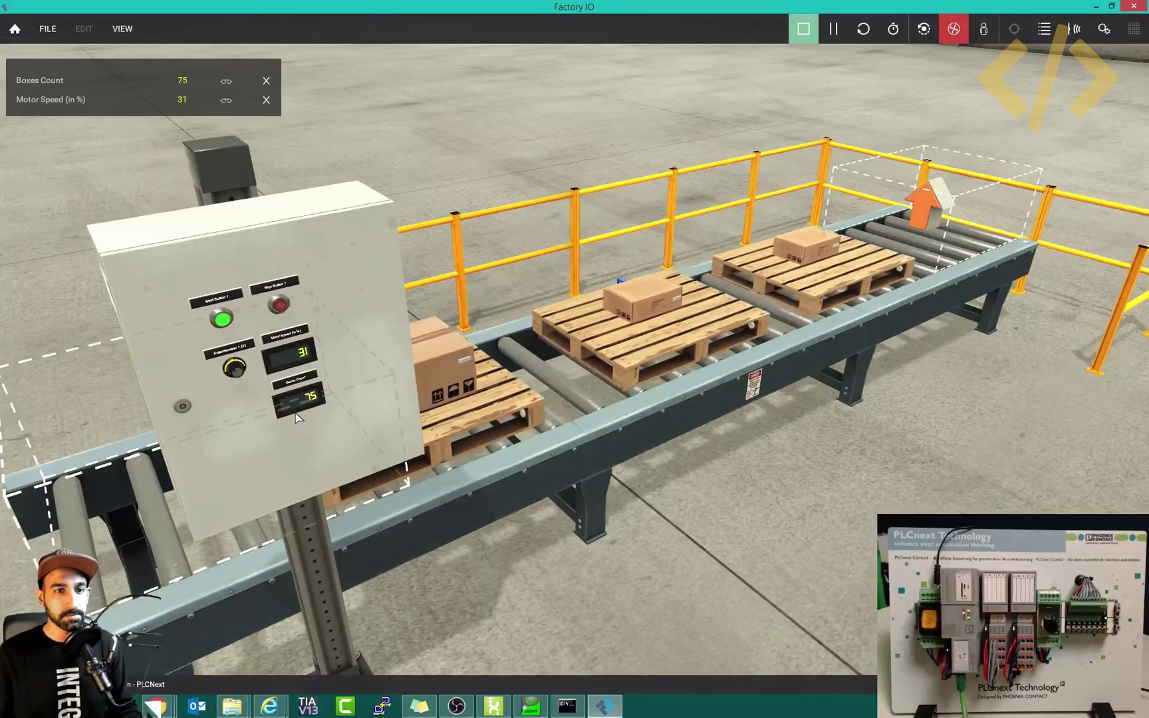
scroll(296, 417, "up", 2)
scroll(296, 417, "down", 5)
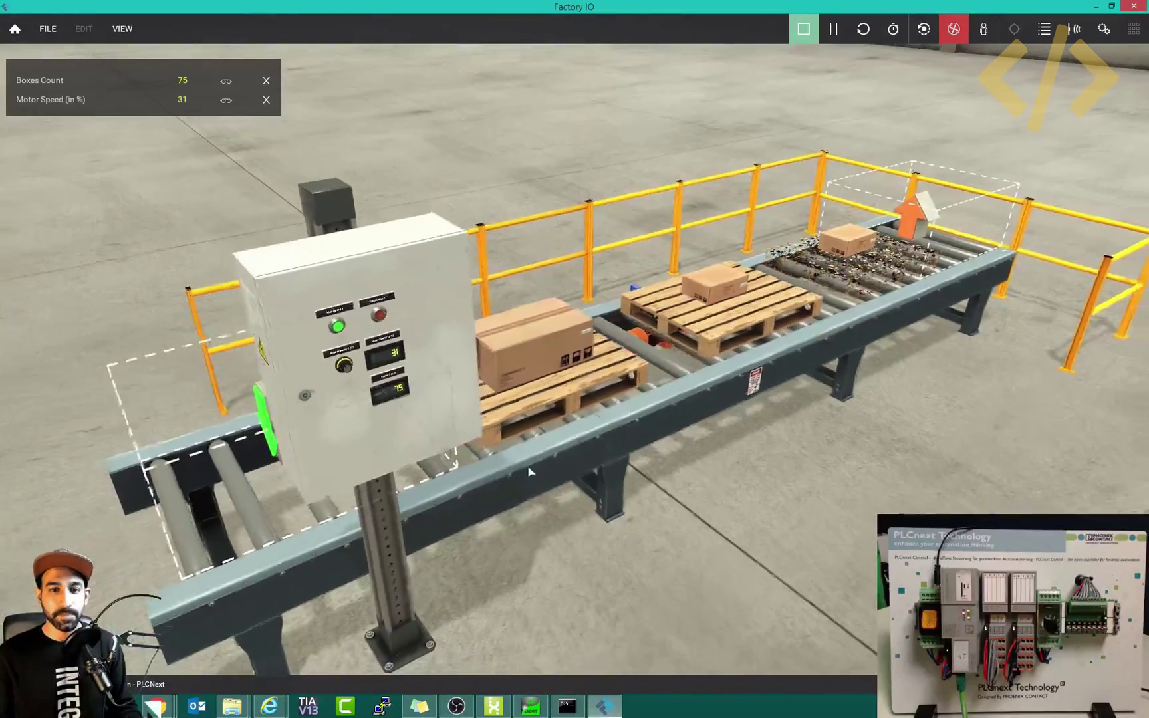